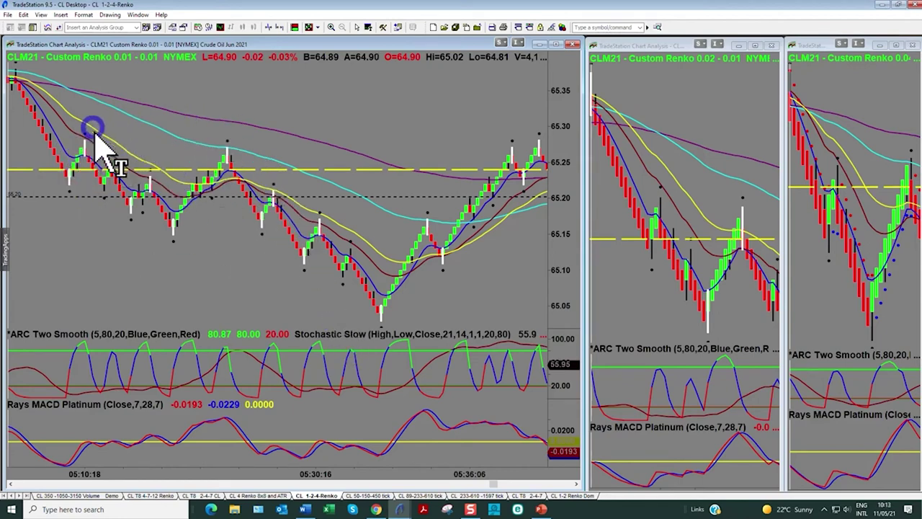
- Bring the 0.01 Renko chart to its latest bars and examine price action from the X open marker onward
left_click(170, 238)
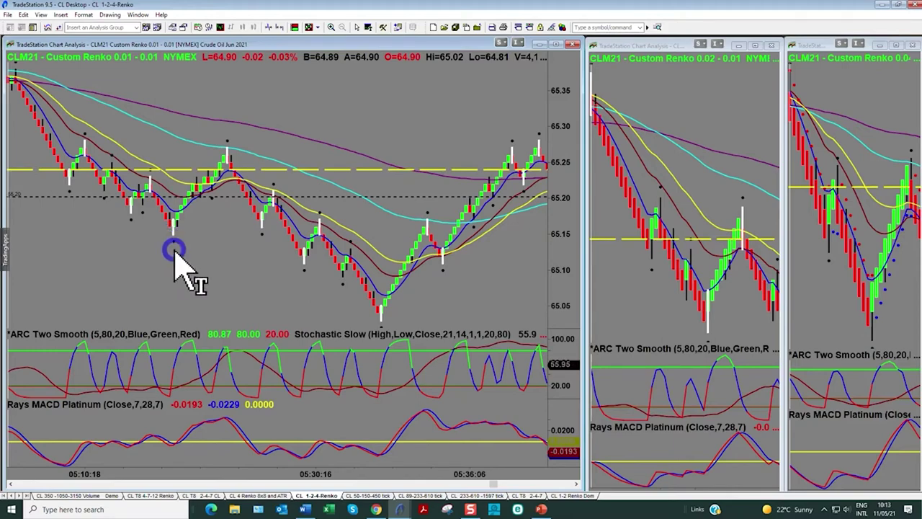
left_click_drag(492, 484, 586, 488)
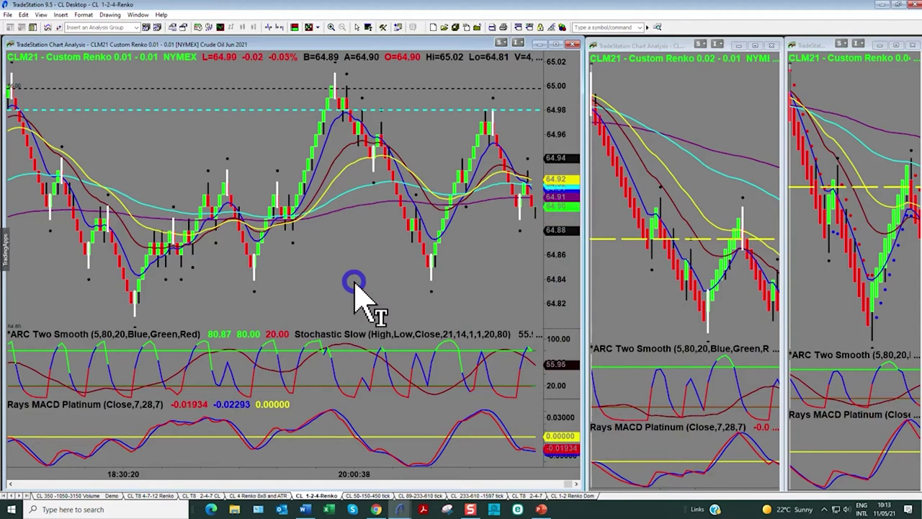
left_click(533, 286)
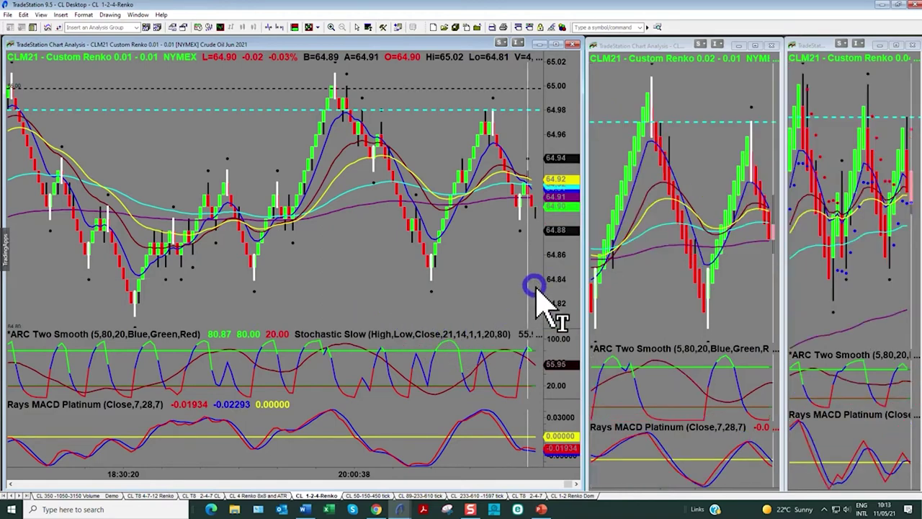
scroll(519, 299, "up", 2)
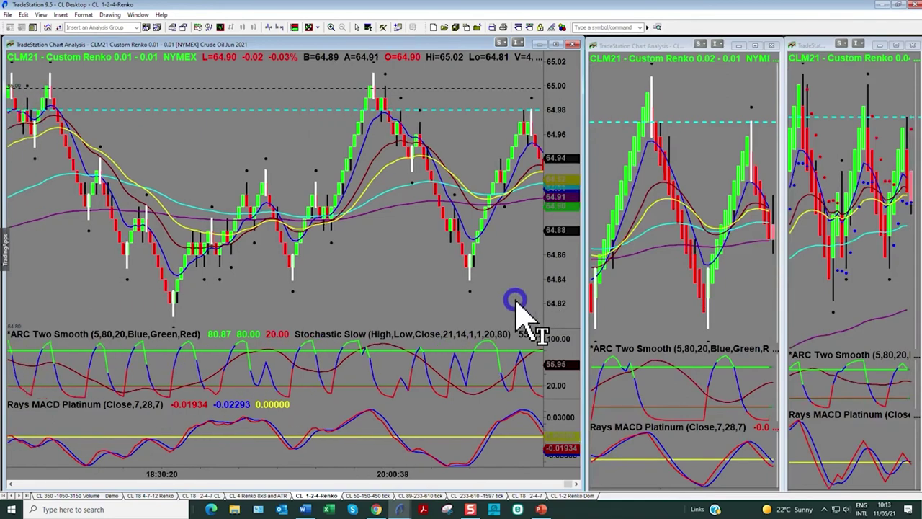
scroll(517, 304, "up", 8)
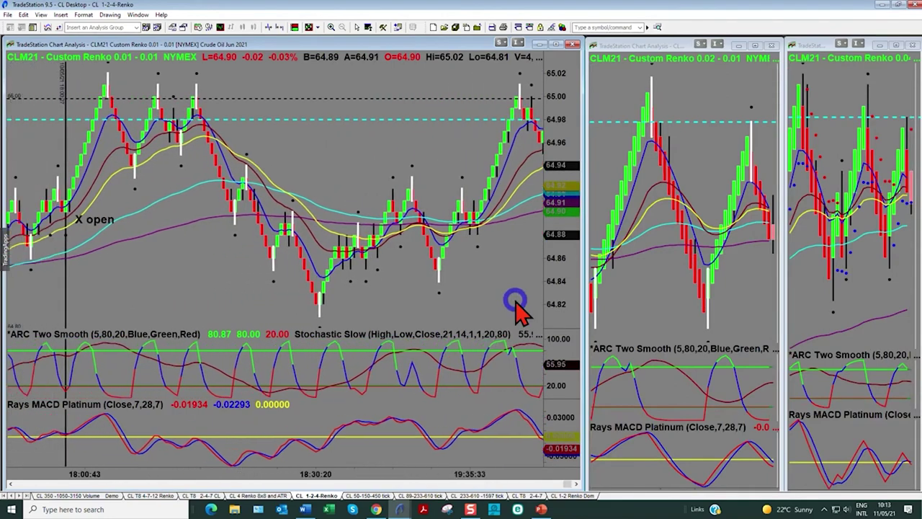
scroll(517, 304, "up", 1)
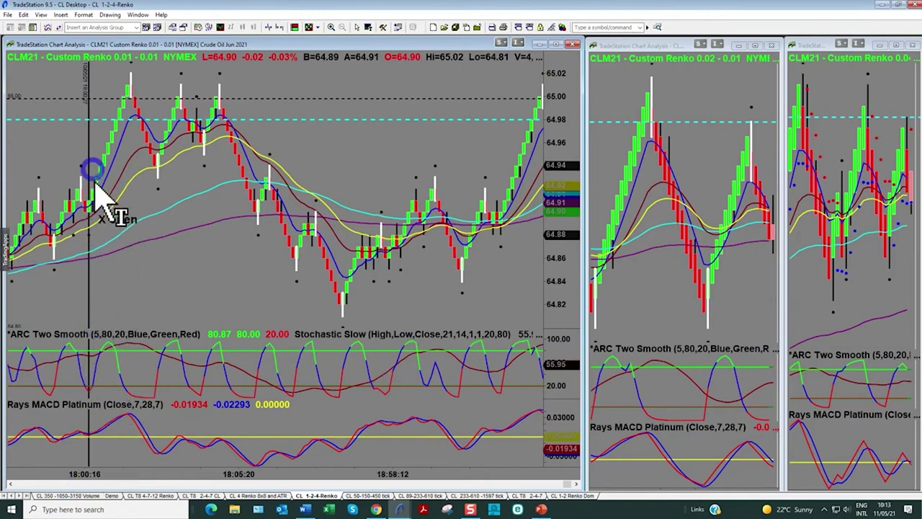
scroll(182, 296, "down", 1)
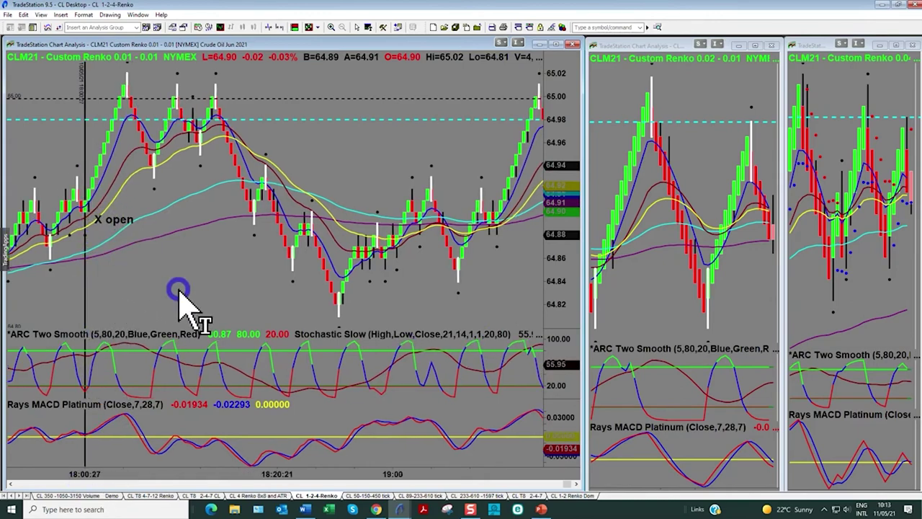
scroll(181, 295, "down", 4)
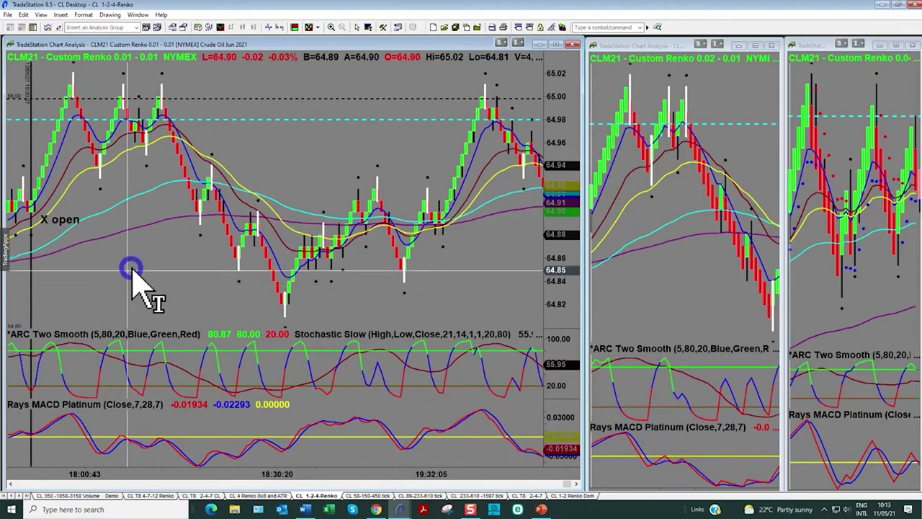
mouse_move(133, 270)
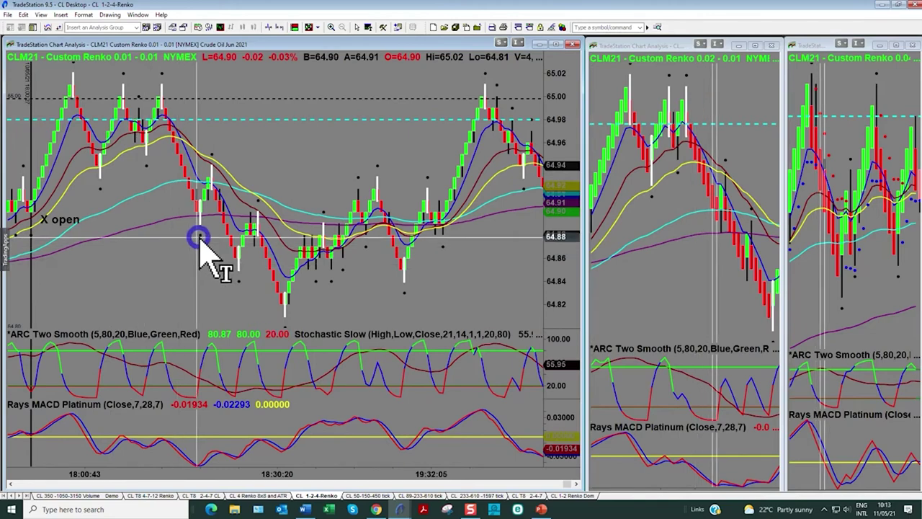
mouse_move(213, 240)
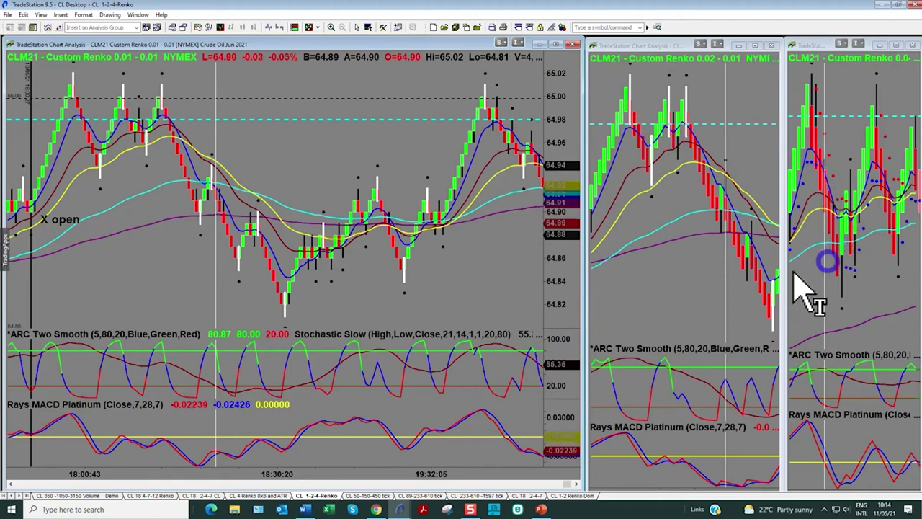
- Examine the earlier bars around the X open marker across the three Crude Oil Renko charts
scroll(489, 309, "up", 2)
scroll(490, 302, "up", 6)
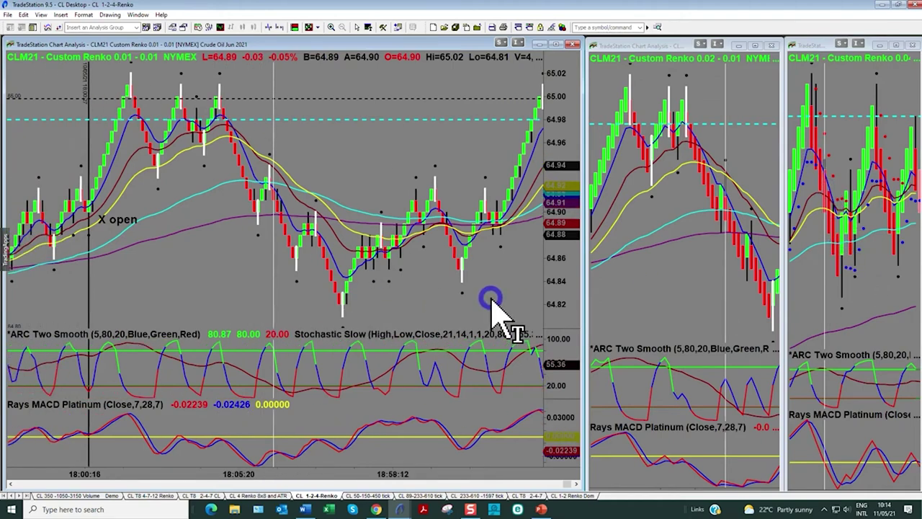
scroll(493, 302, "up", 6)
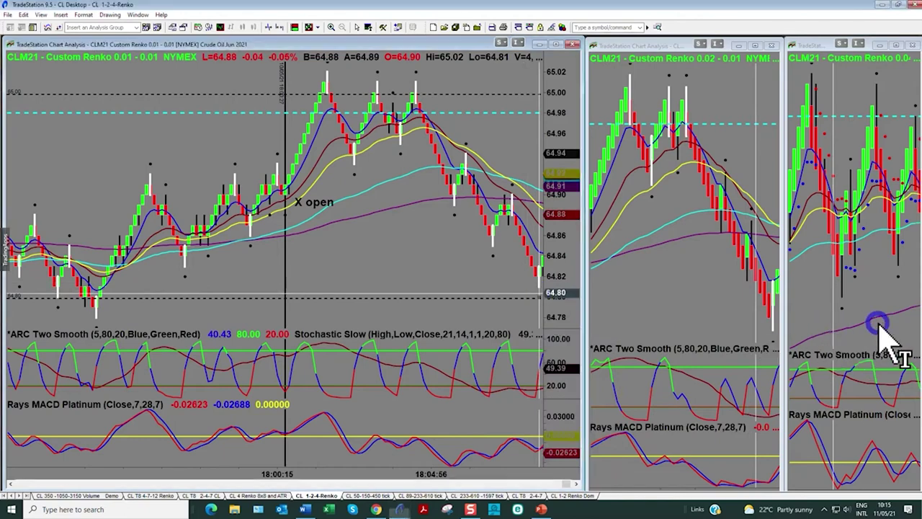
scroll(881, 330, "up", 5)
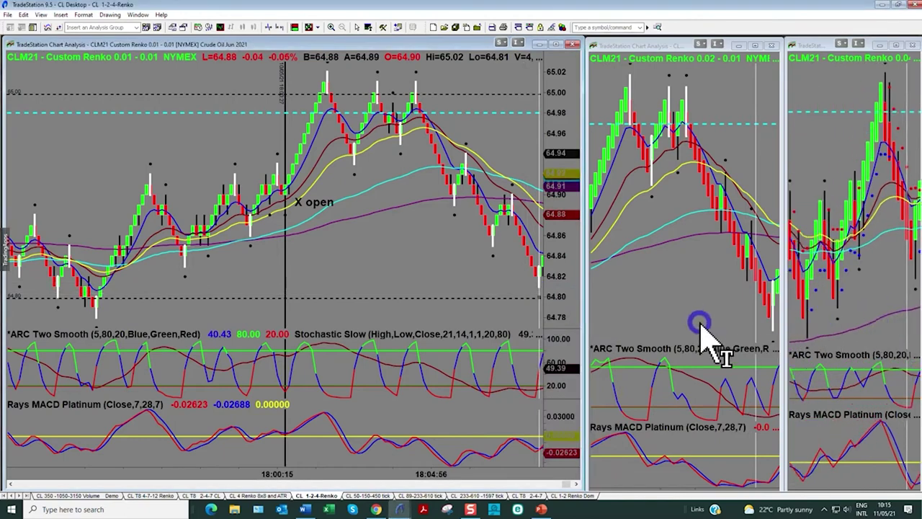
scroll(702, 332, "up", 2)
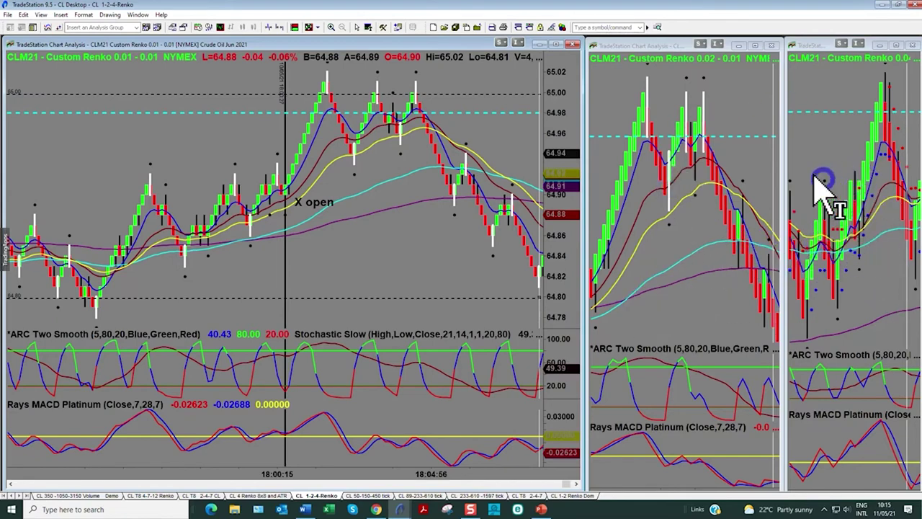
- Inspect the 0.01 Renko chart at full size, restore the layout and review earlier bars on the 0.02 chart
left_click(555, 44)
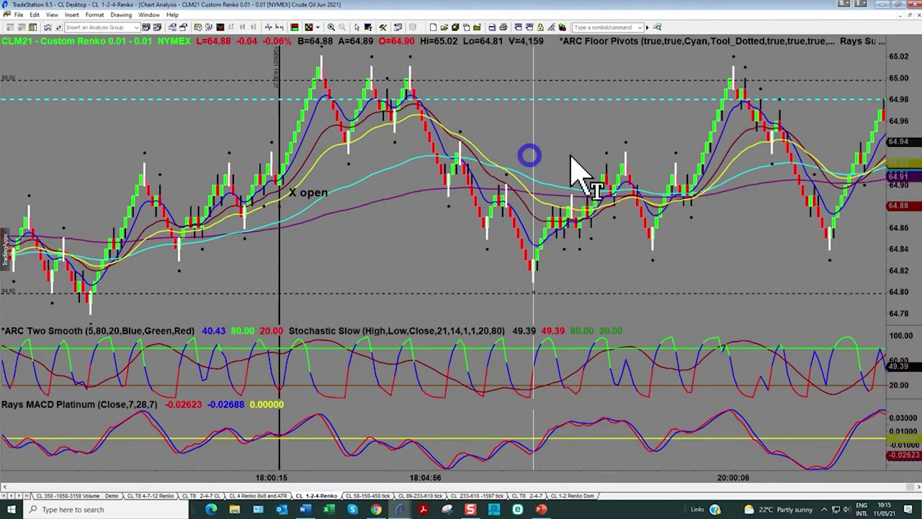
left_click(911, 16)
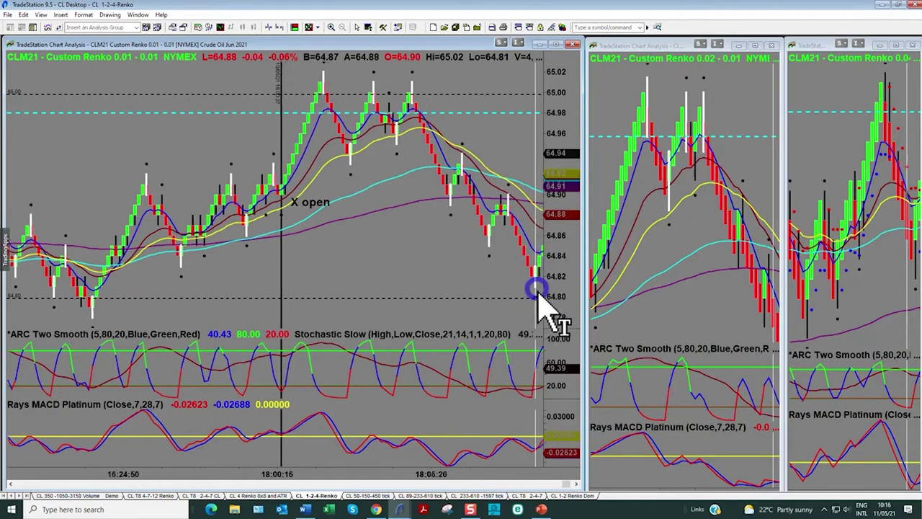
scroll(695, 343, "up", 5)
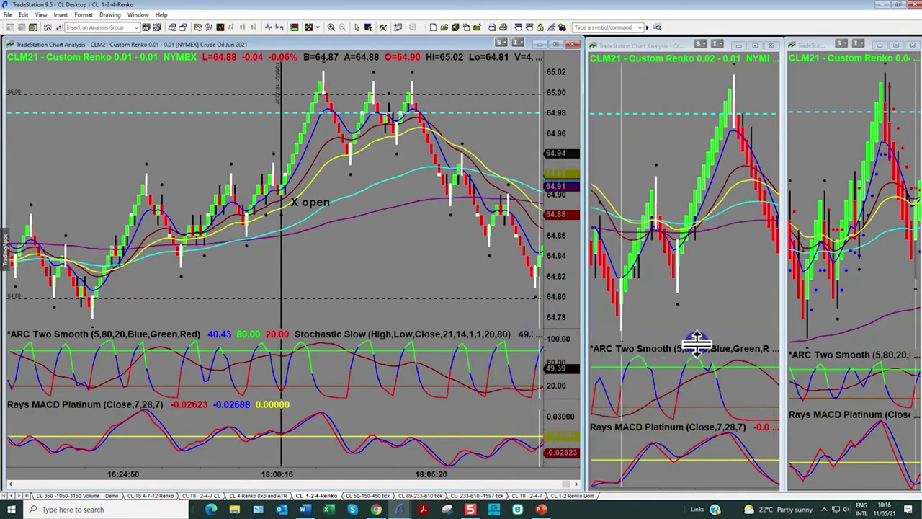
scroll(717, 337, "up", 5)
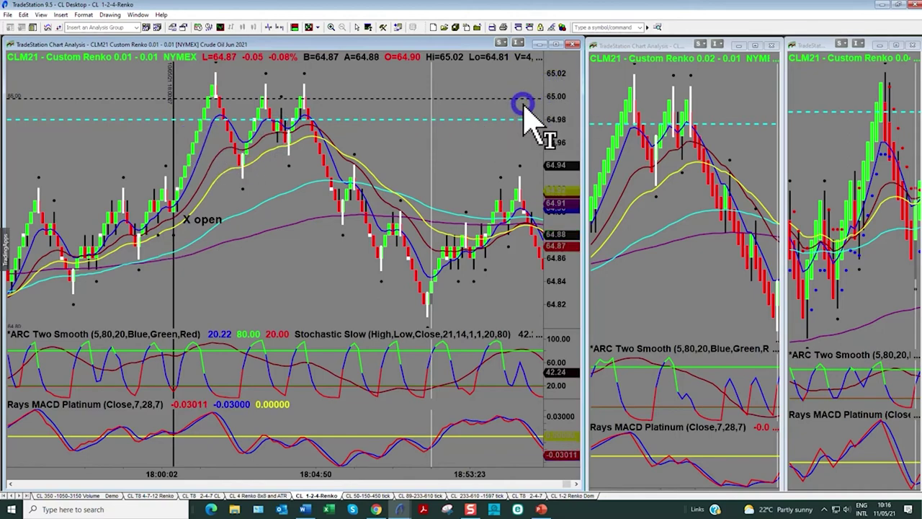
- Review the 0.01 Renko chart at full size, from the bars before the X open marker to the latest ones
left_click(556, 43)
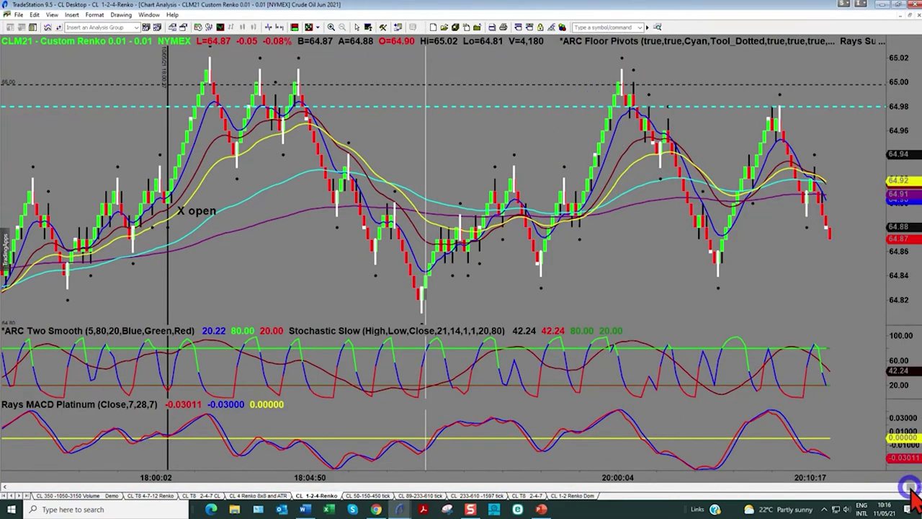
scroll(910, 488, "left", 10)
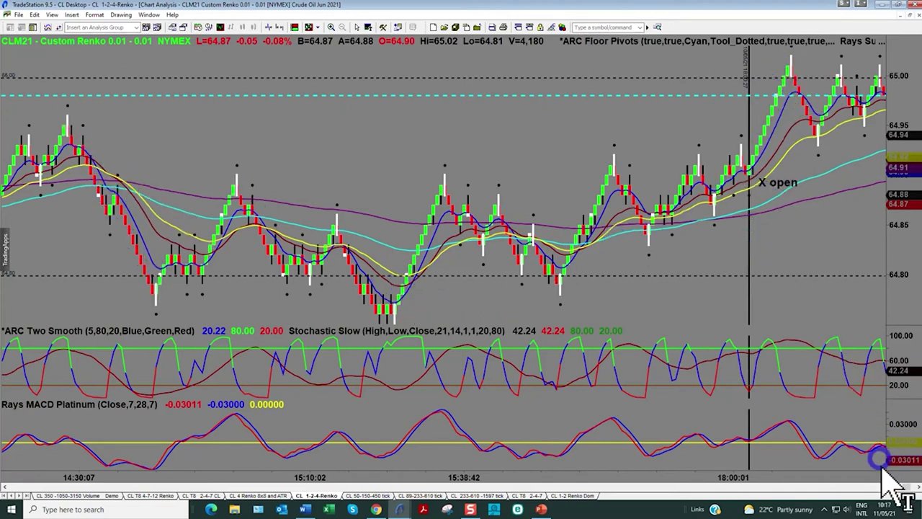
left_click(911, 489)
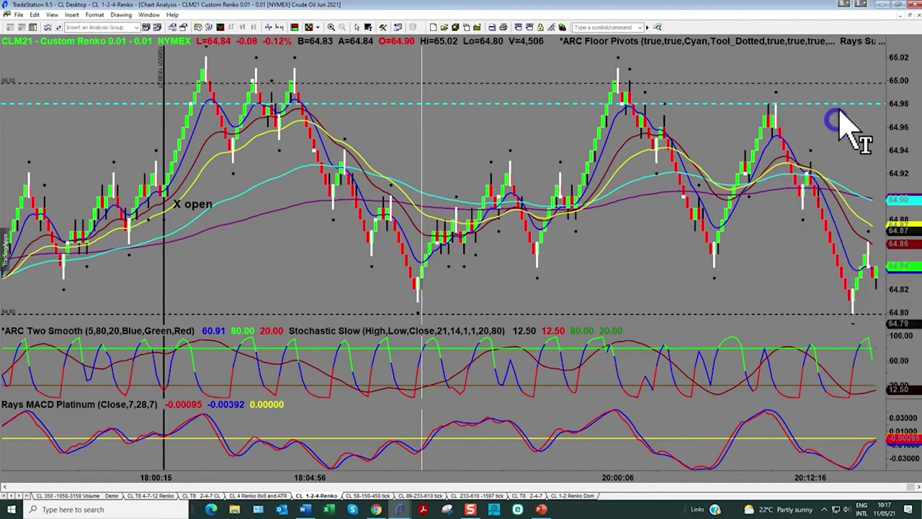
left_click(909, 15)
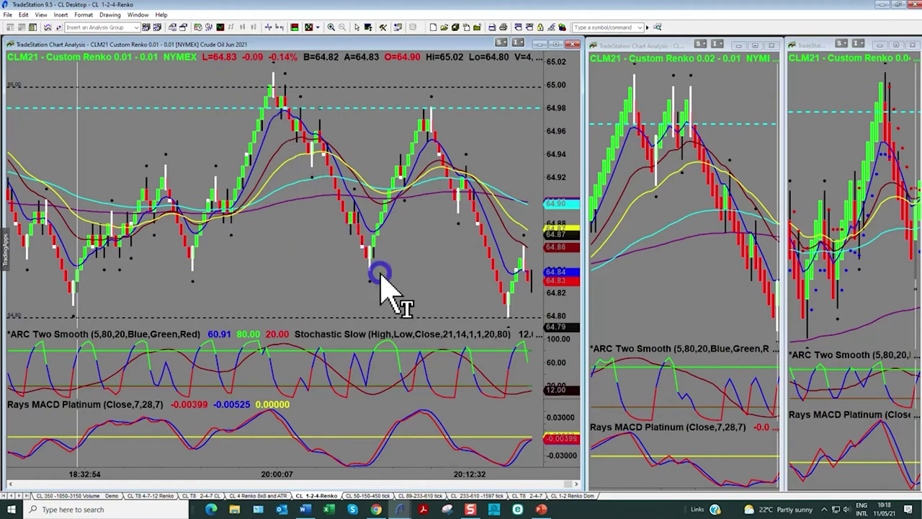
- Switch to PowerPoint to view slide 13 with the CL $6000 account contract table, and return to the TradeStation charts
left_click(539, 509)
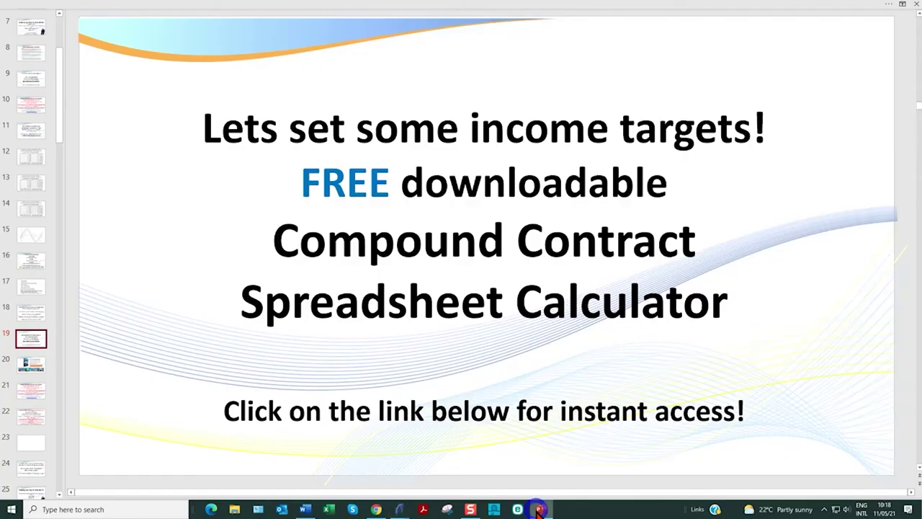
left_click(32, 184)
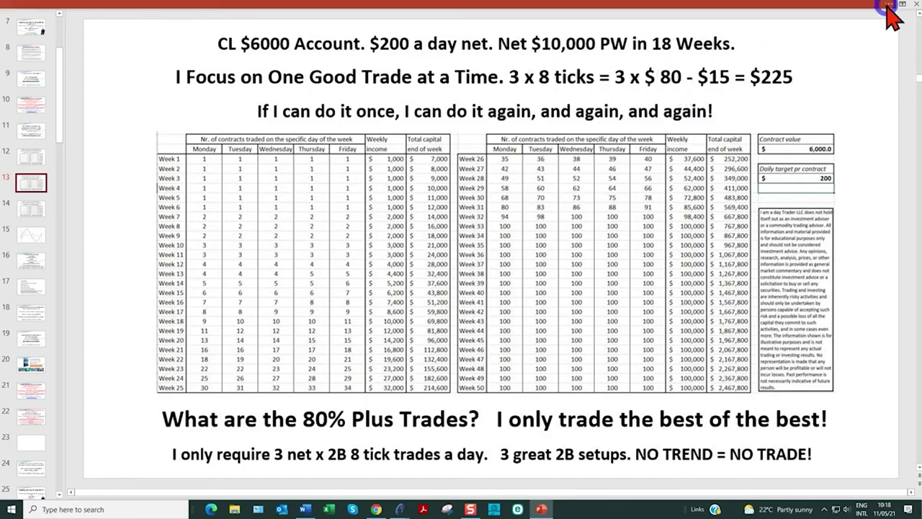
left_click(863, 14)
left_click(872, 8)
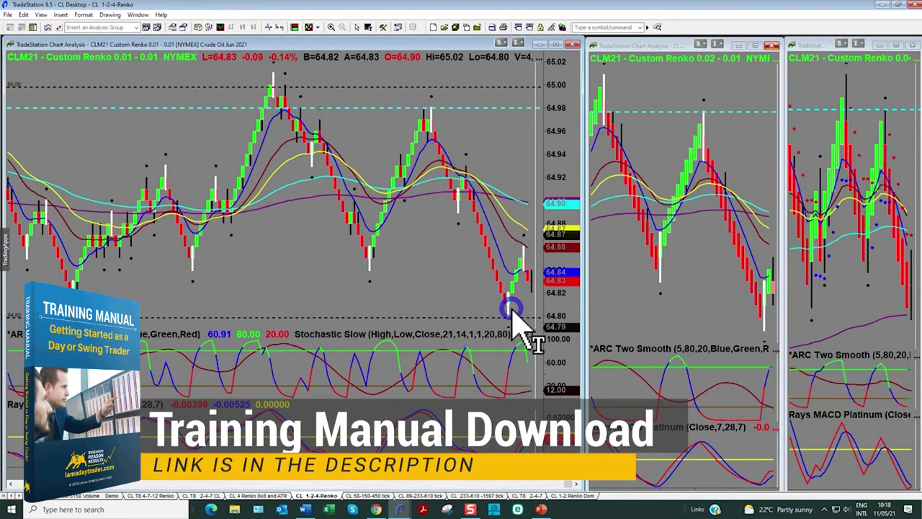
- View the Crude Oil price ladder in the CL 1-2 Renko Dom workspace and the charts in CL T8 2-4-7
left_click(576, 496)
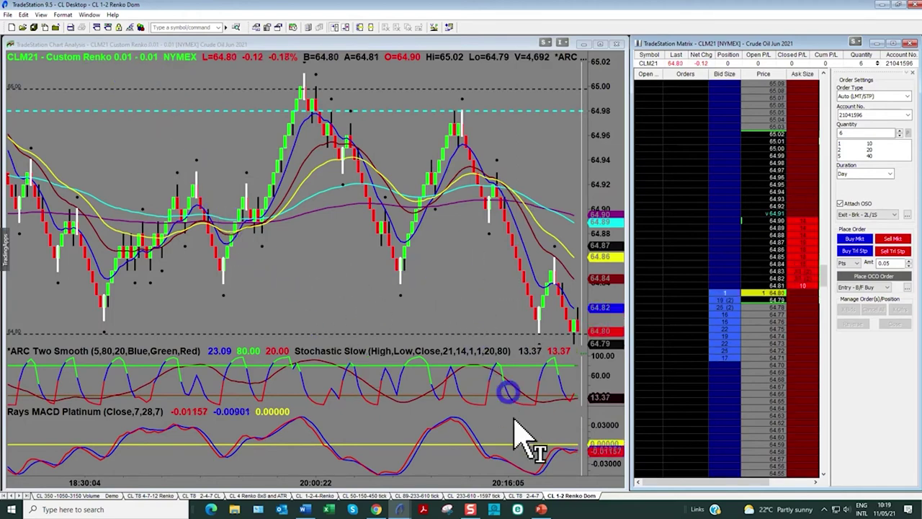
left_click(530, 496)
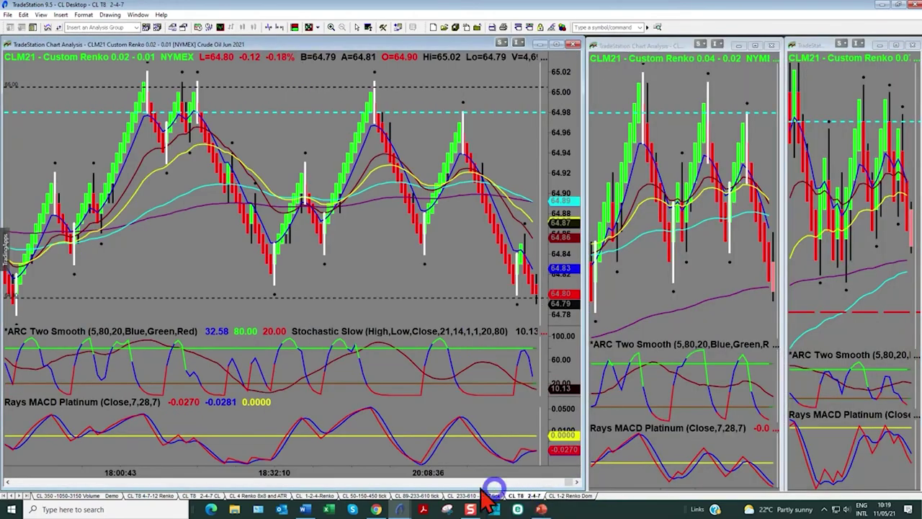
left_click(571, 496)
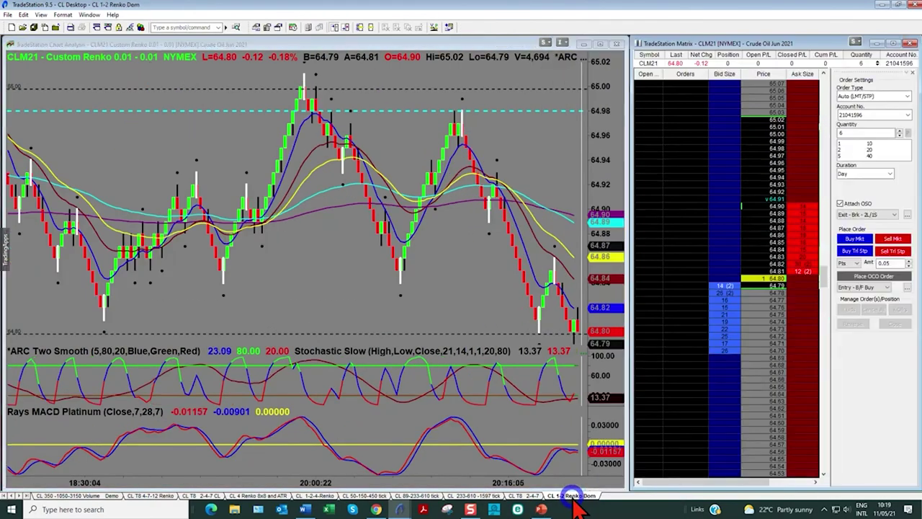
- Compare the tick bar charts in the CL 50-150-450 tick and CL 89-233-610 tick workspaces
left_click(365, 496)
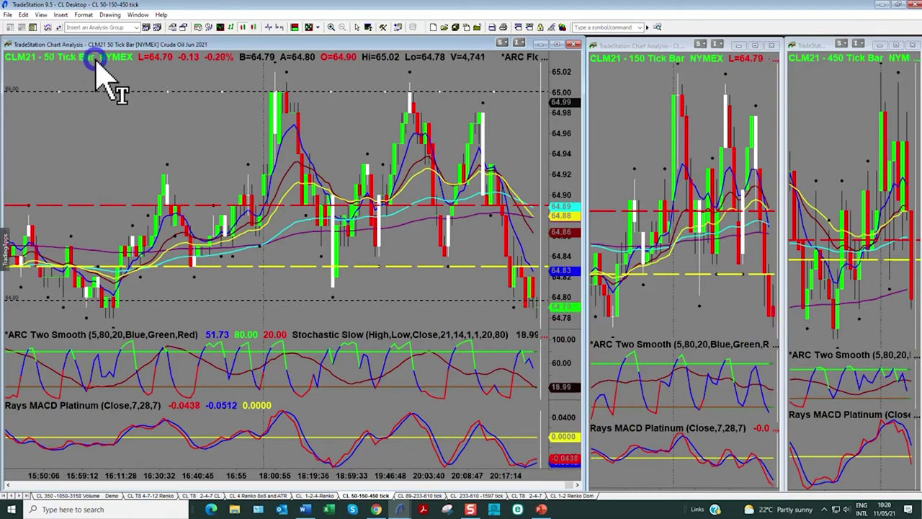
left_click(403, 496)
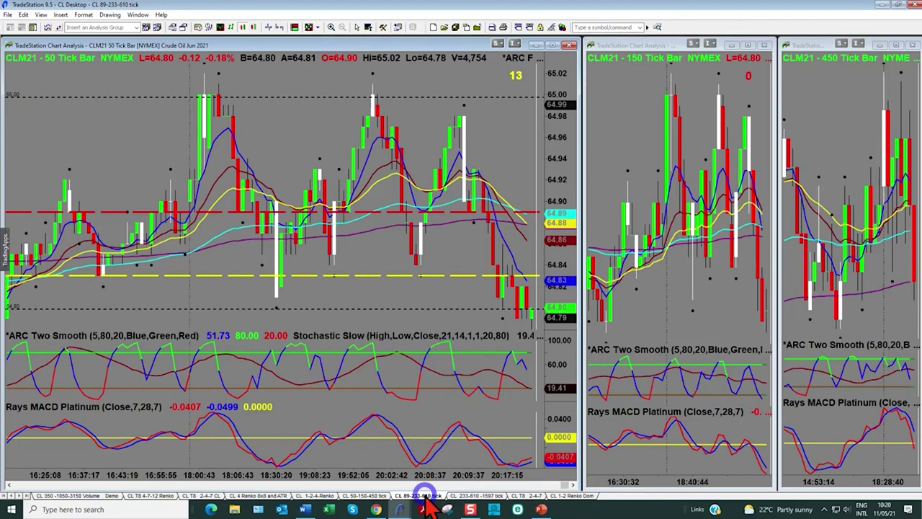
left_click(366, 496)
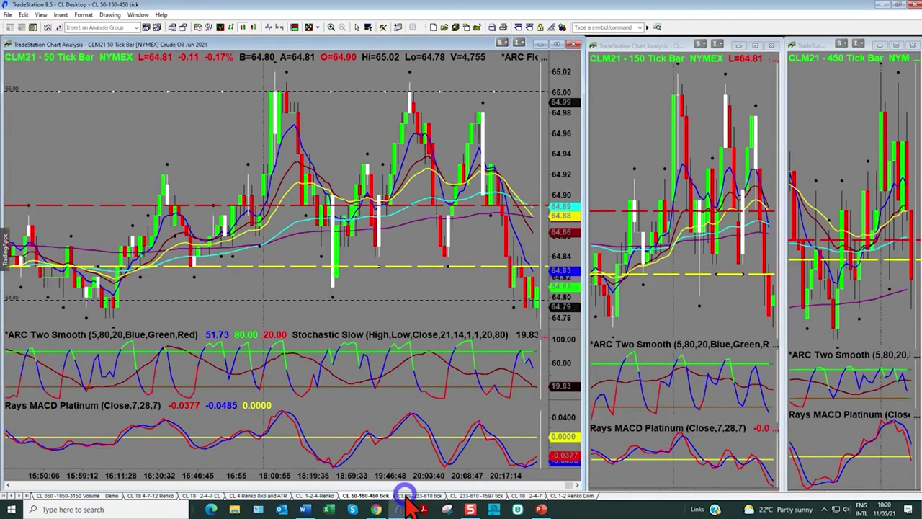
left_click(408, 496)
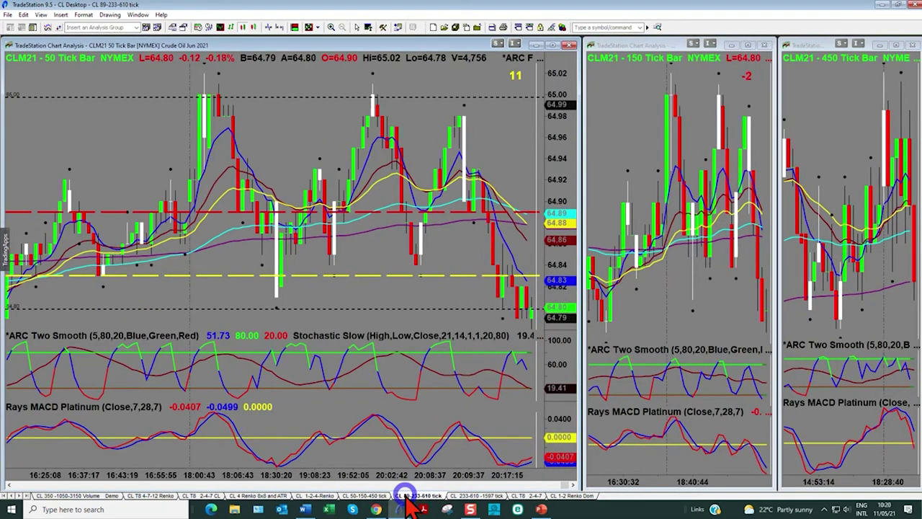
left_click(366, 496)
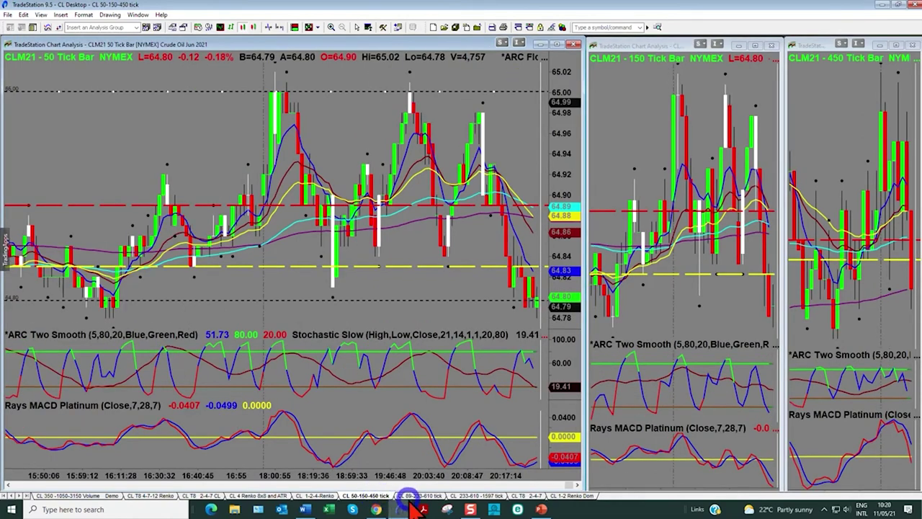
left_click(407, 495)
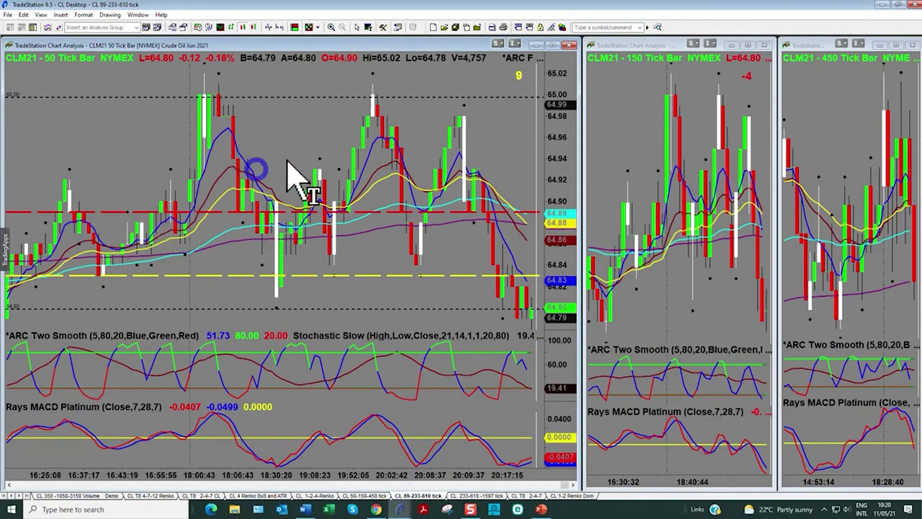
left_click(376, 496)
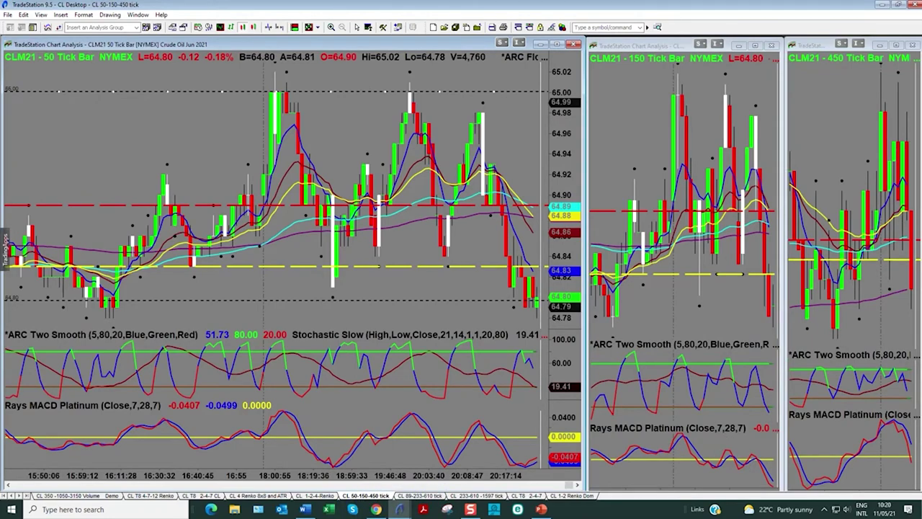
- Glance at the CL 89-233-610 tick workspace and switch off the Rays Super Scalper indicator on the 50 tick chart of CL 50-150-450 tick
left_click(419, 495)
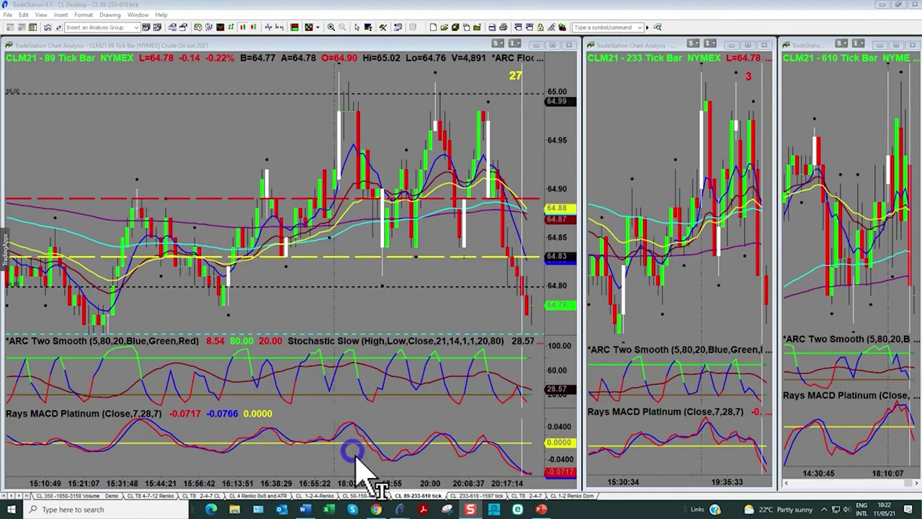
left_click(364, 495)
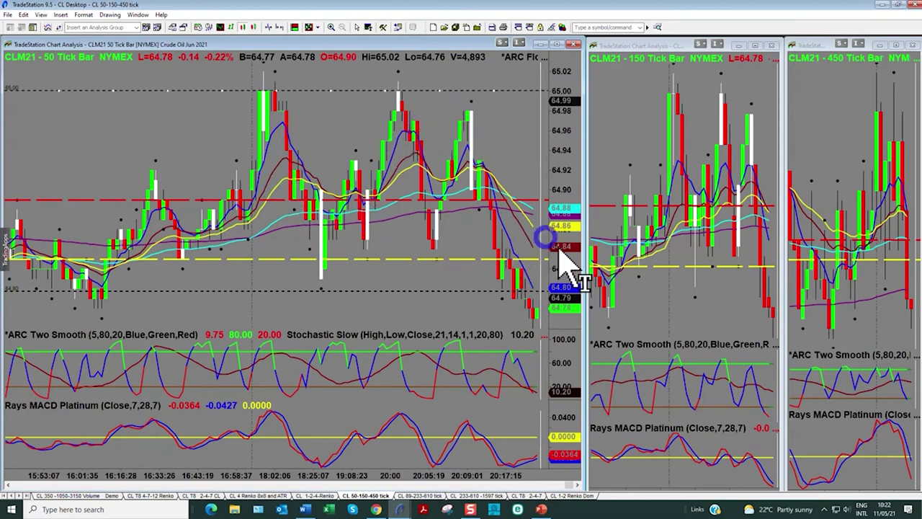
right_click(337, 123)
left_click(346, 135)
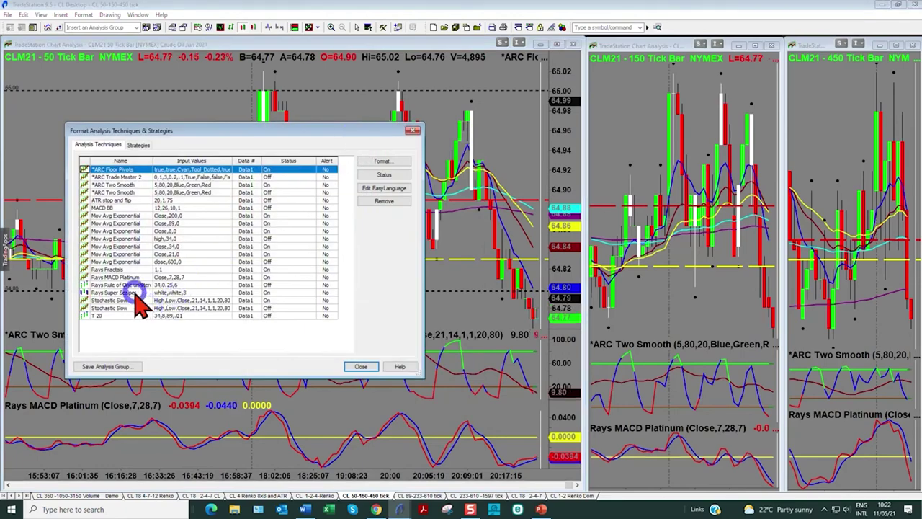
left_click(133, 293)
left_click(388, 175)
left_click(360, 366)
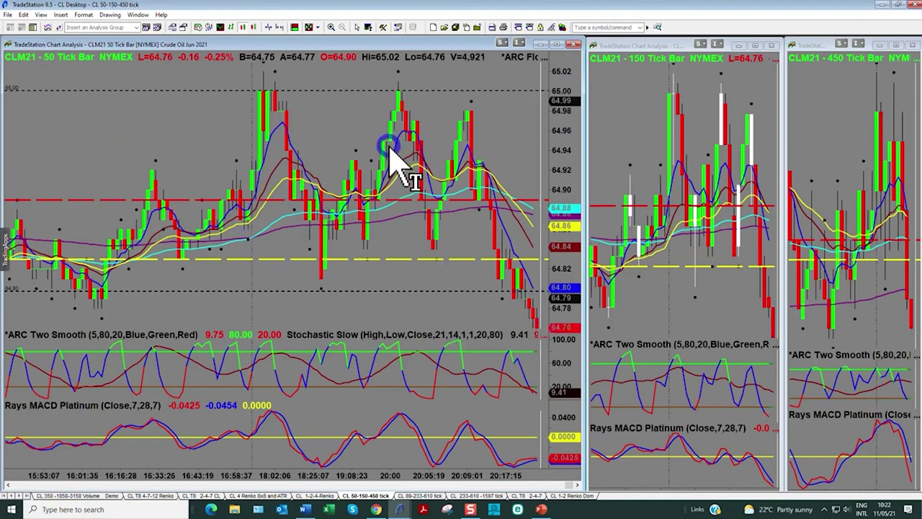
- In the CL 1-2-4-Renko workspace, compress the 0.01 Renko chart's price scale to view the outer pivot levels, and restore its scaling
left_click(316, 496)
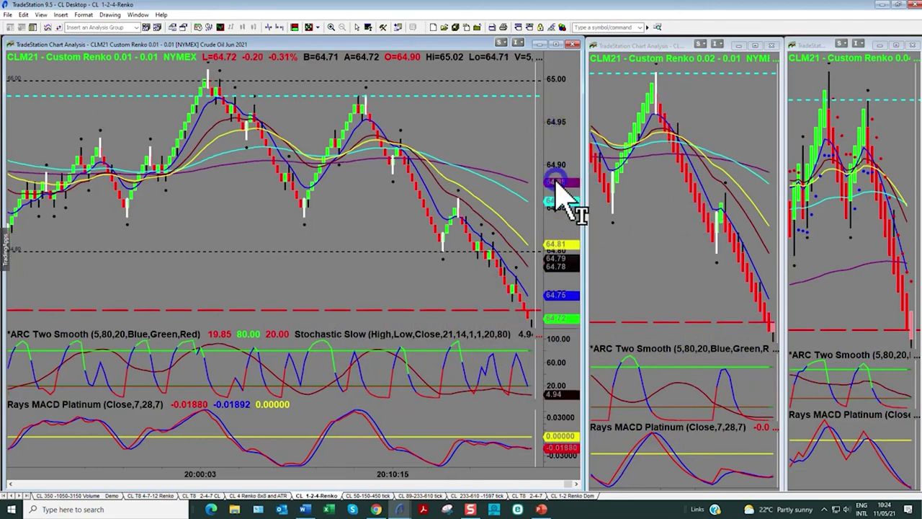
left_click(110, 15)
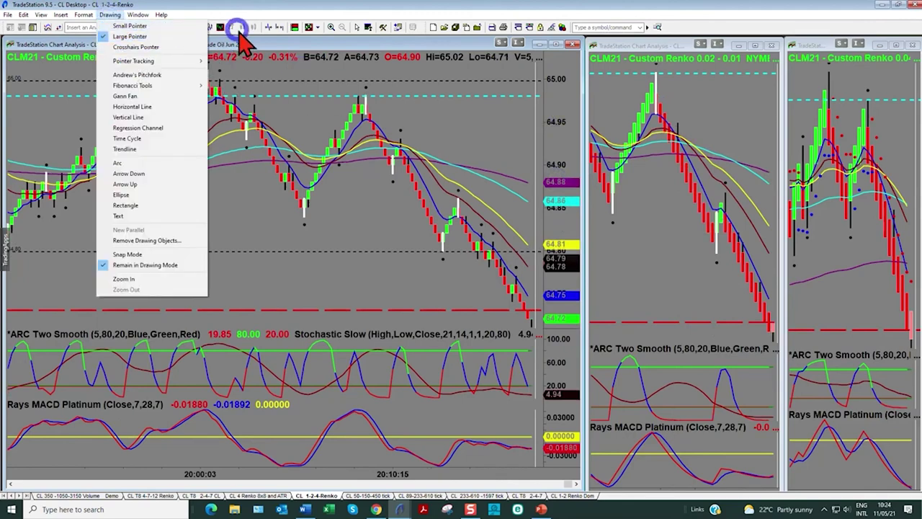
left_click(314, 30)
mouse_move(540, 138)
left_mouse_down()
mouse_move(549, 144)
mouse_move(544, 274)
left_mouse_up()
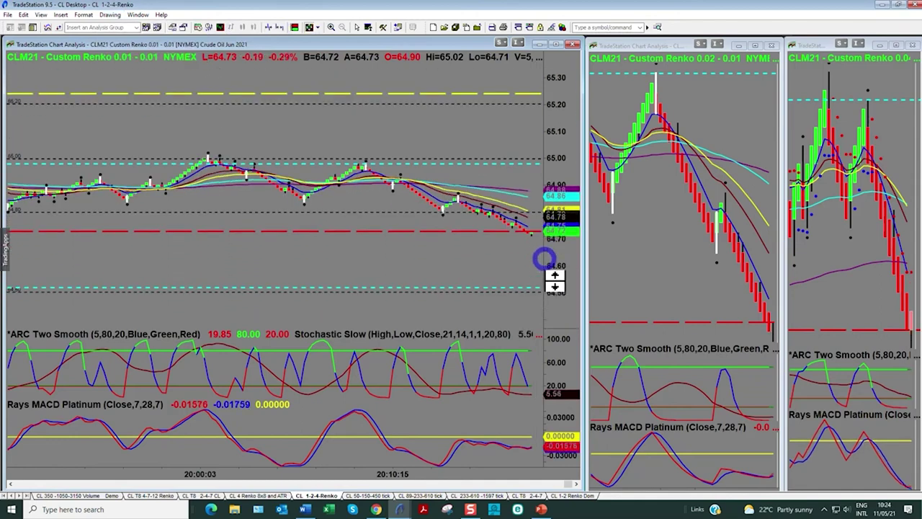
left_click(494, 230)
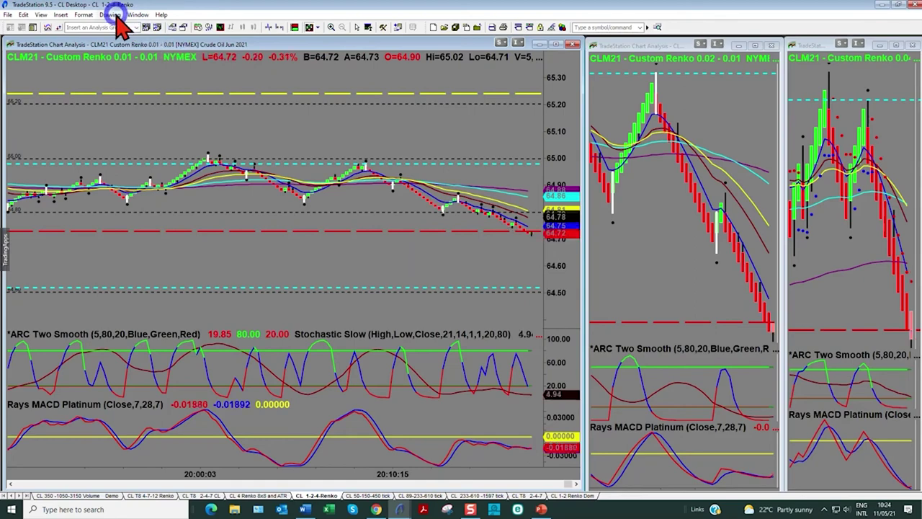
left_click(309, 27)
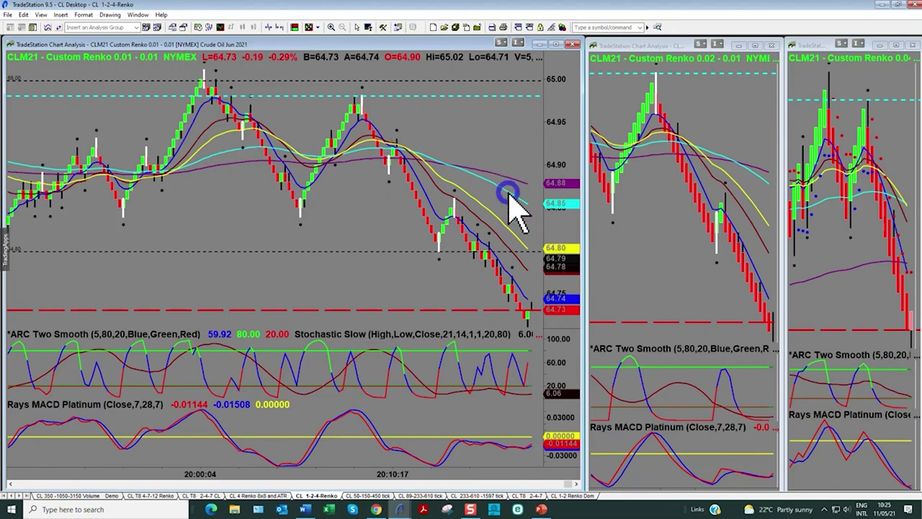
- Review earlier bars on the 0.01 Renko chart and return to the latest bars to examine the current low
scroll(360, 288, "up", 5)
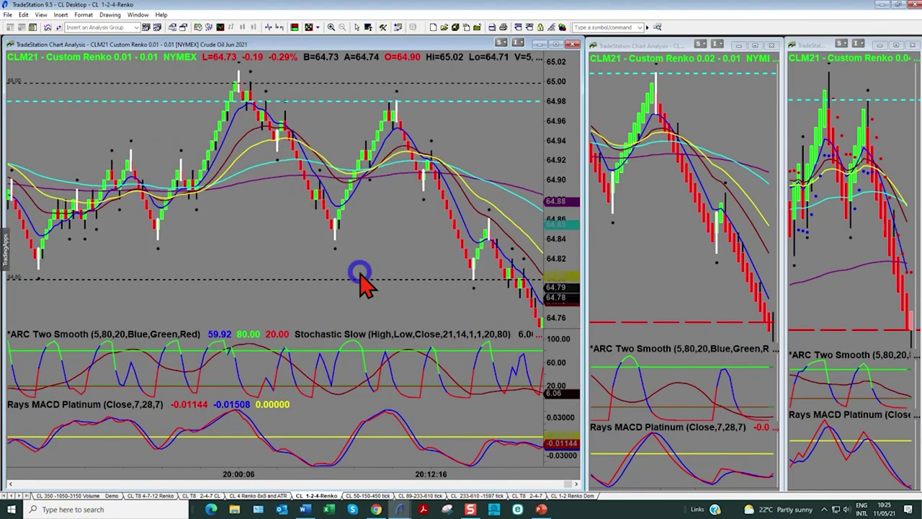
scroll(361, 288, "up", 6)
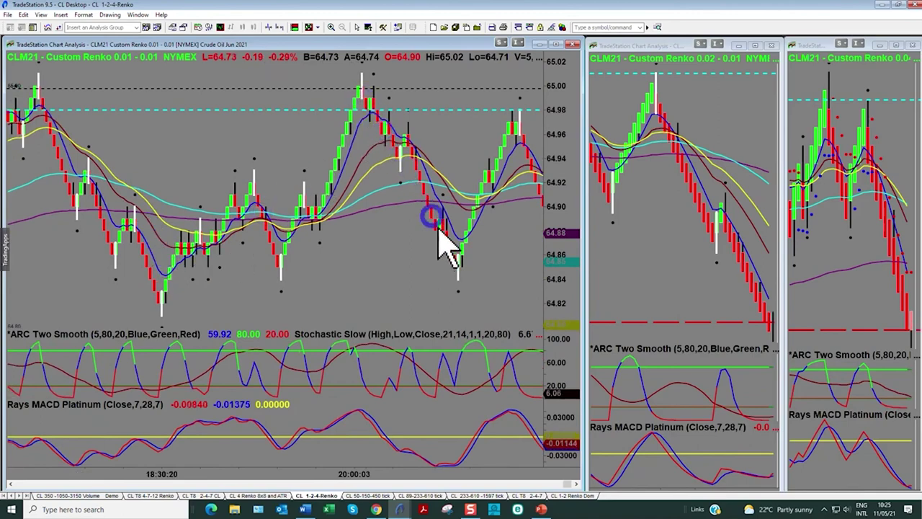
scroll(443, 252, "down", 4)
scroll(443, 251, "down", 8)
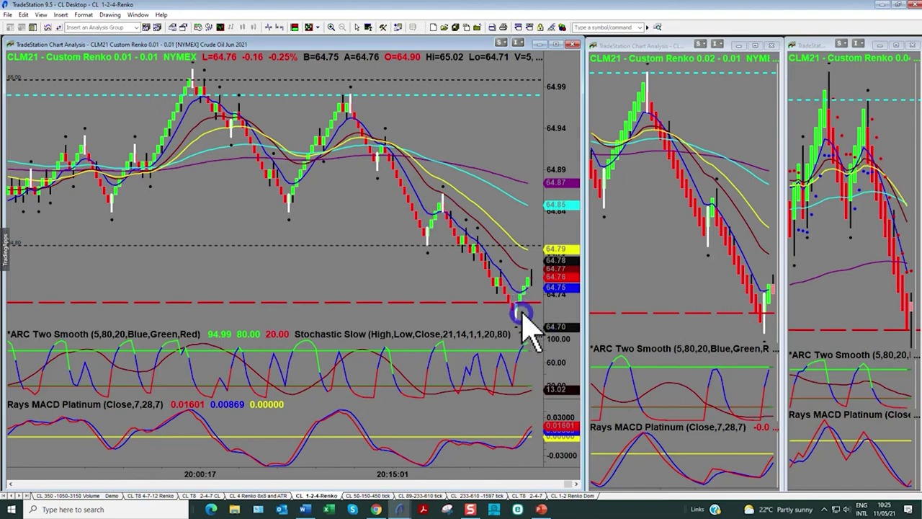
mouse_move(529, 353)
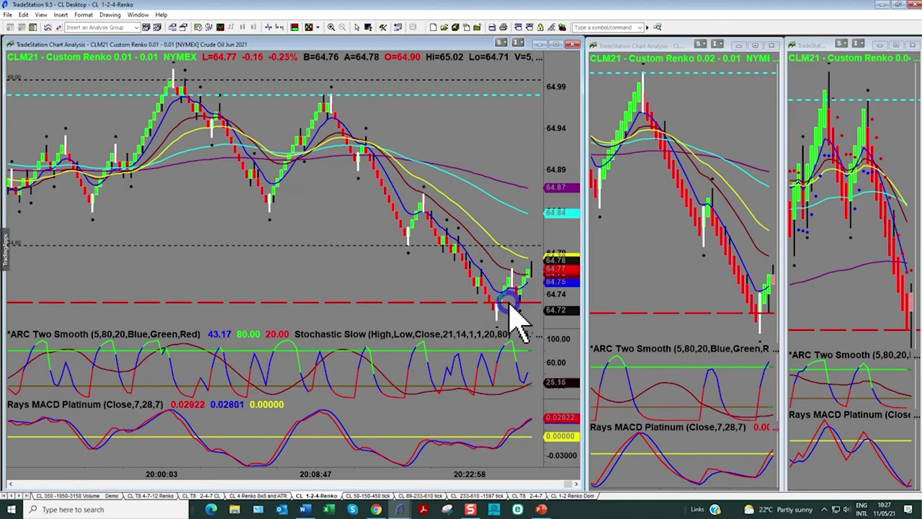
- Switch the Rays Super Scalper indicator on for the 50 tick chart in the CL 50-150-450 tick workspace
left_click(371, 496)
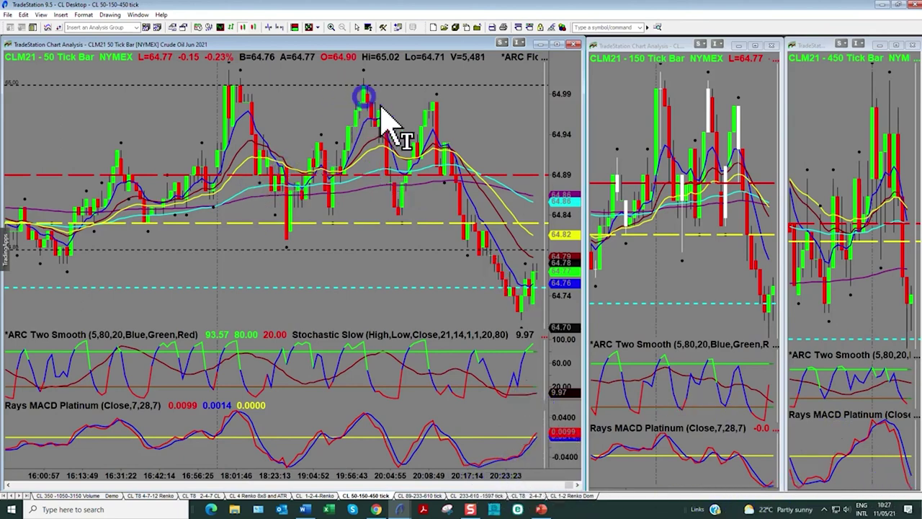
mouse_move(529, 348)
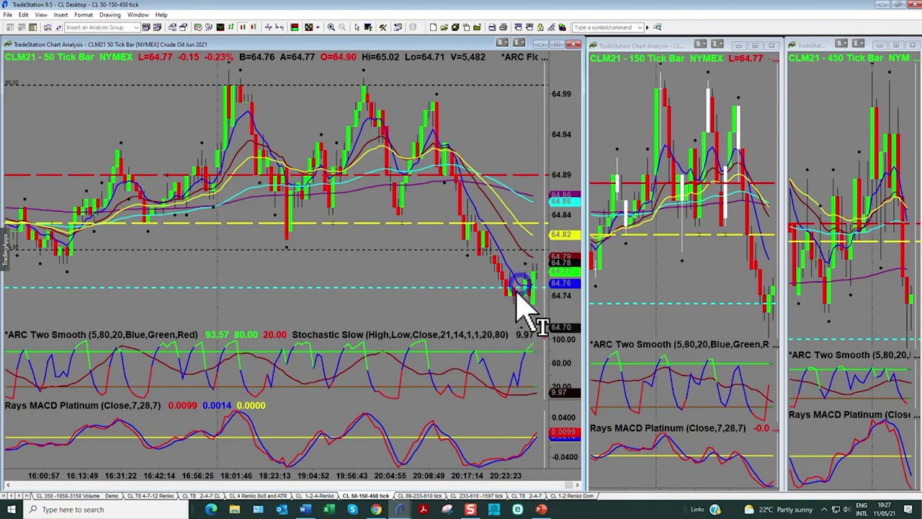
right_click(376, 288)
left_click(353, 271)
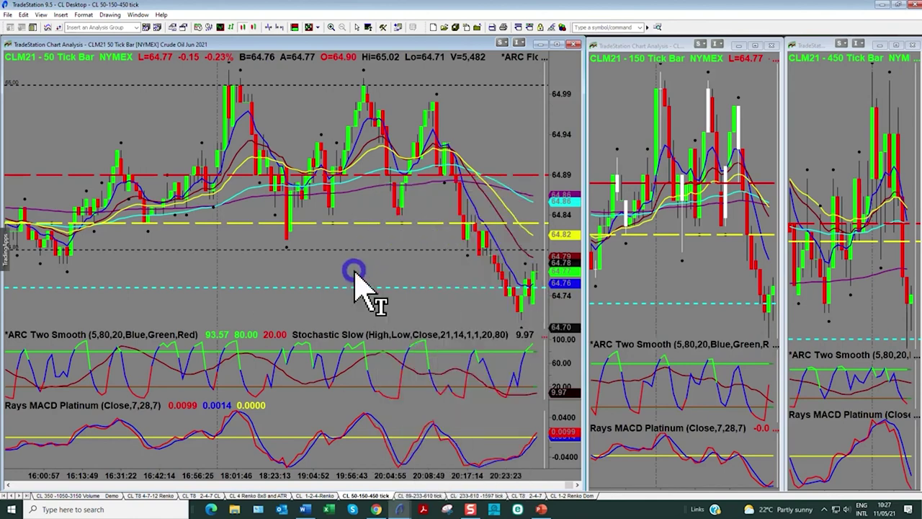
right_click(353, 271)
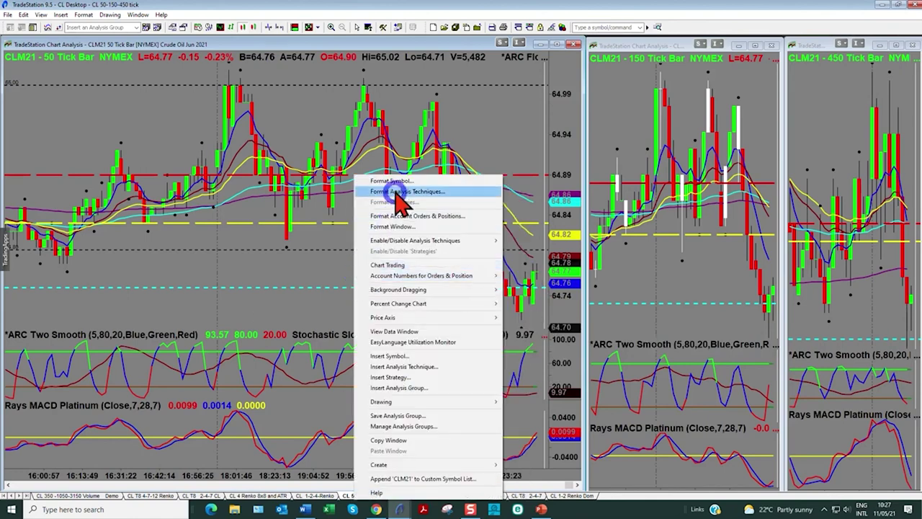
left_click(399, 193)
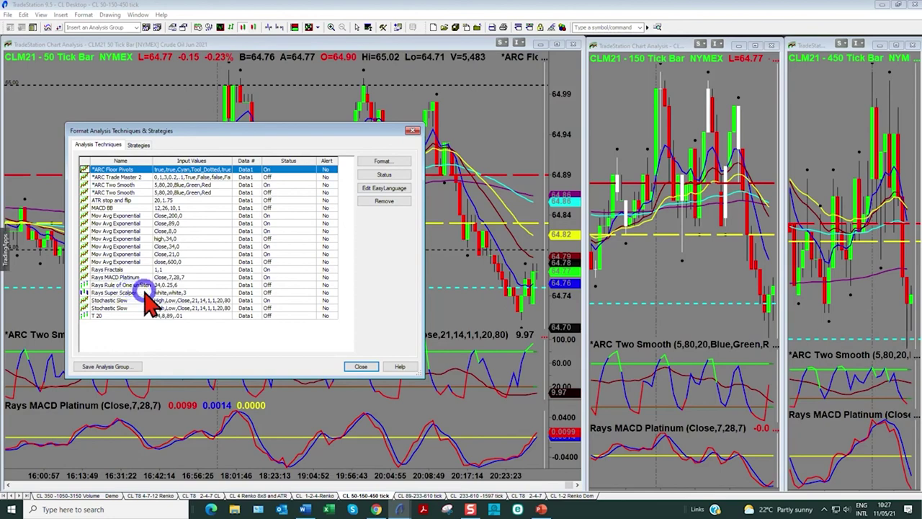
left_click(145, 292)
left_click(376, 177)
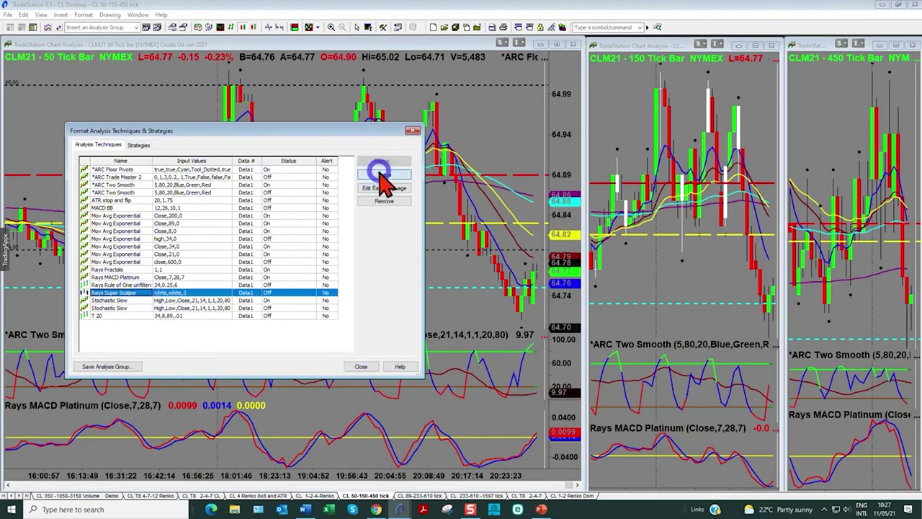
left_click(360, 366)
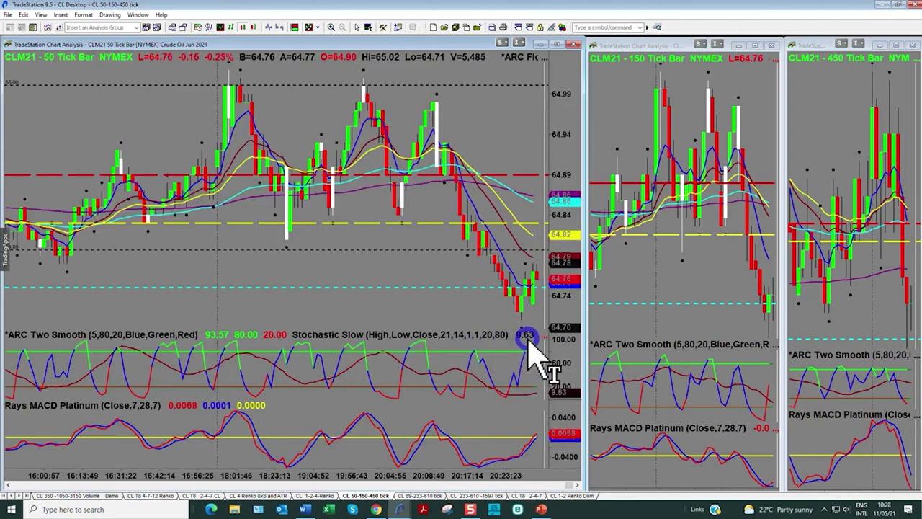
- Check the Rays Super Scalper entry in the 50 tick chart's list of analysis techniques and close the list without changes
right_click(428, 266)
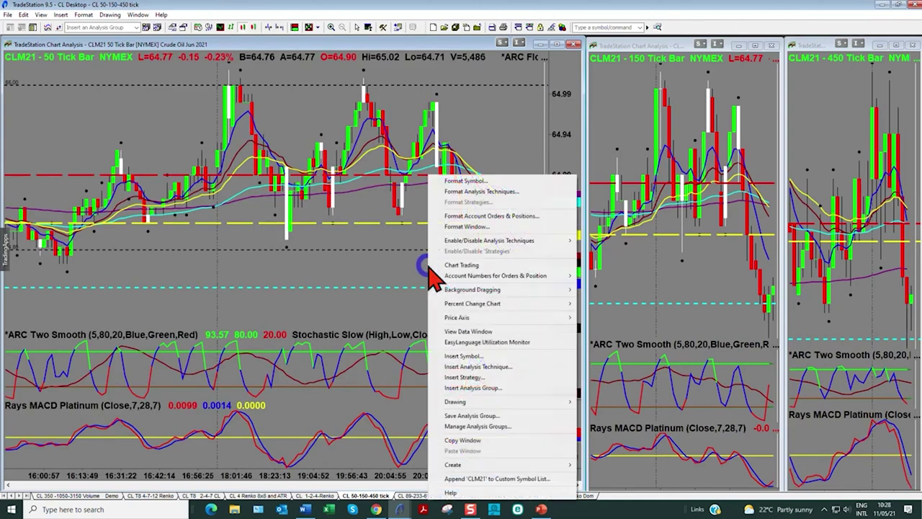
left_click(463, 193)
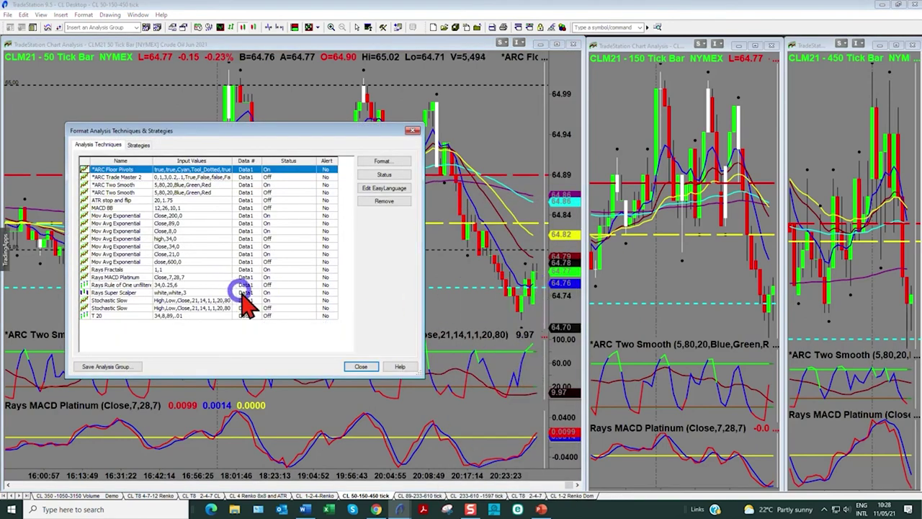
left_click(413, 130)
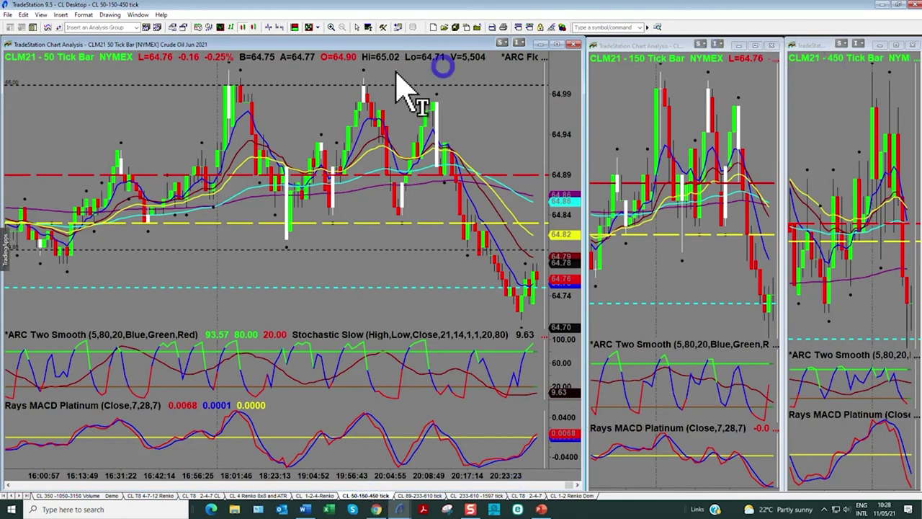
- Compare the Crude Oil charts in the CL T8 2-4-7, CL 1-2 Renko Dom and CL 1-2-4-Renko workspaces
left_click(519, 495)
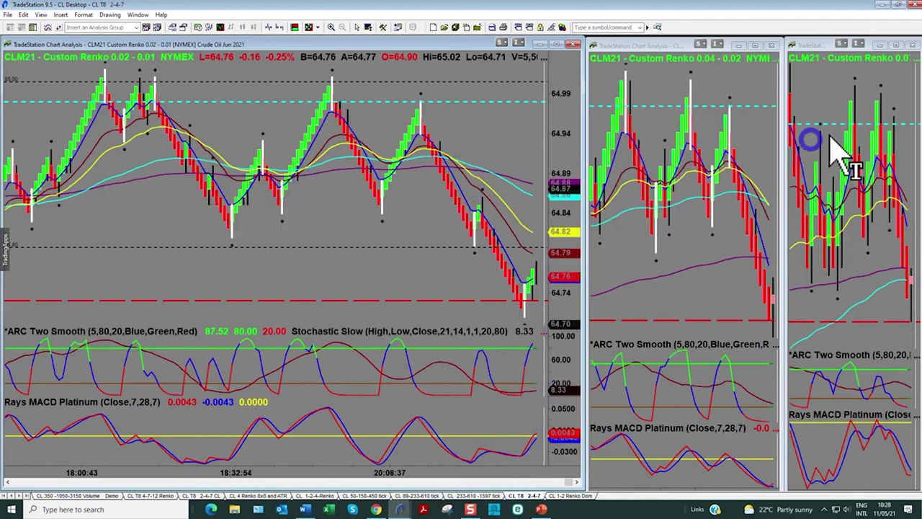
left_click(571, 495)
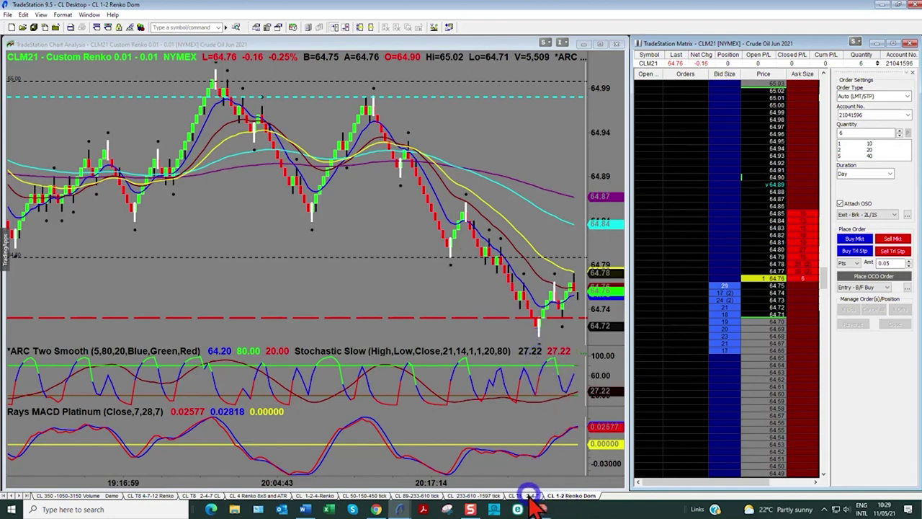
left_click(318, 496)
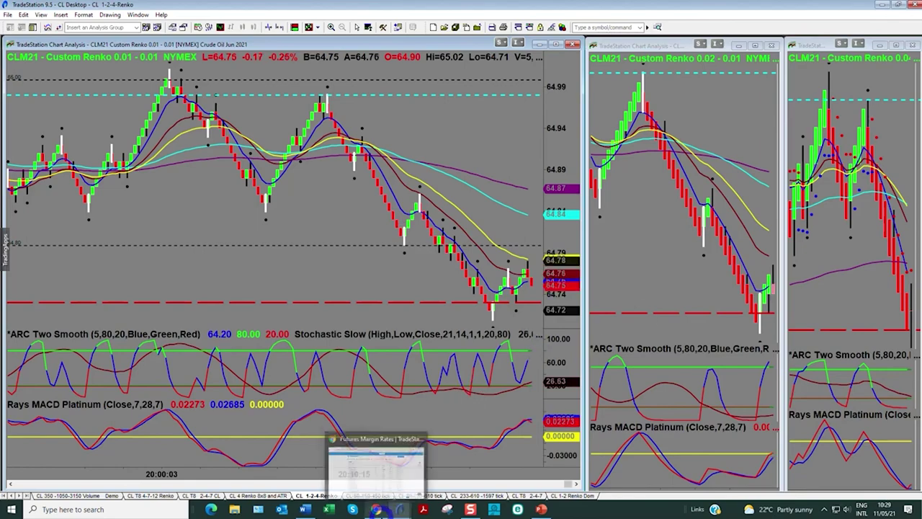
- Switch to PowerPoint and show slide 19 on the Compound Contract Spreadsheet Calculator and slide 21 on subscribing to the YouTube channel
left_click(541, 509)
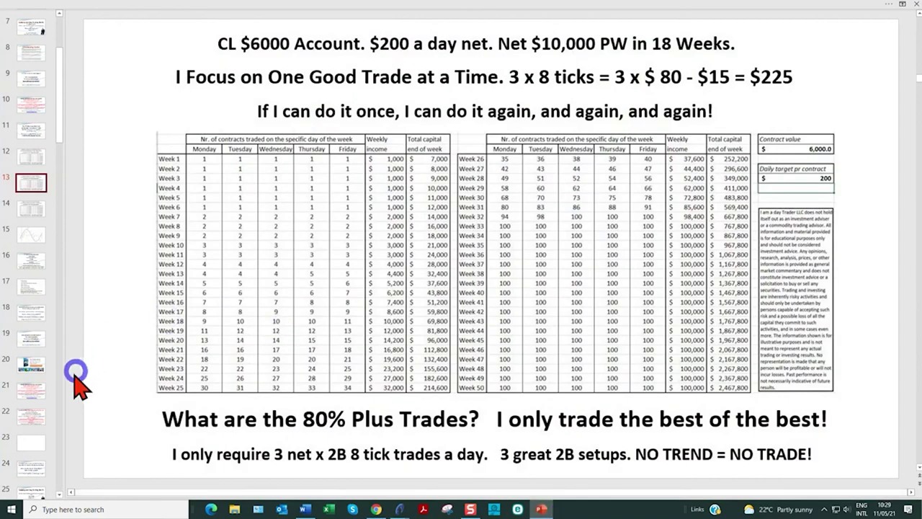
left_click(33, 390)
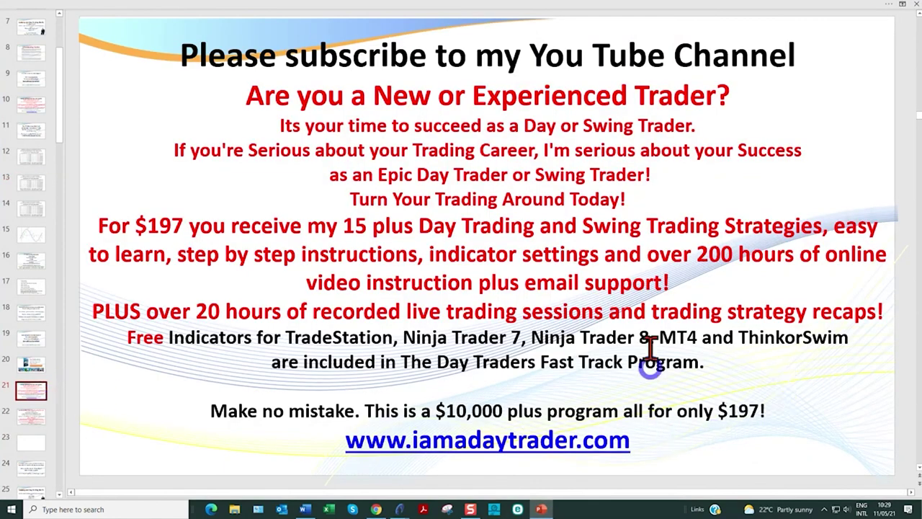
left_click(30, 340)
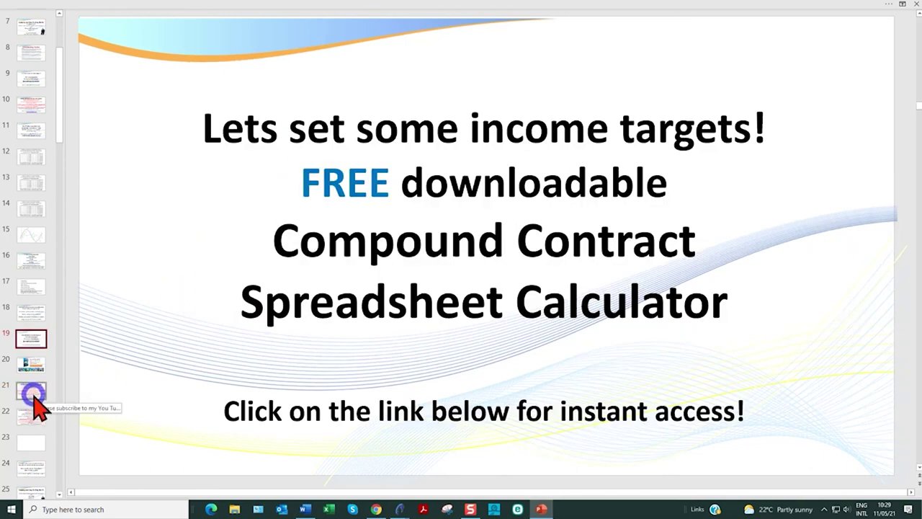
left_click(33, 395)
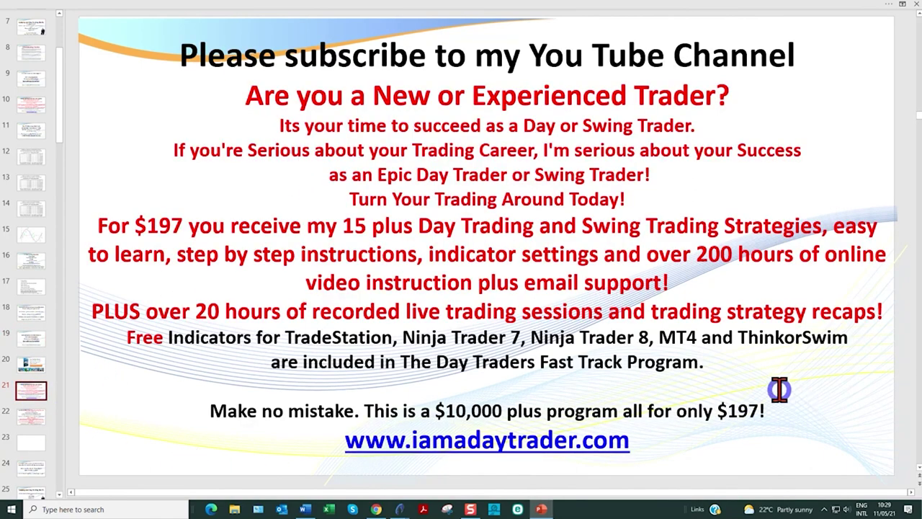